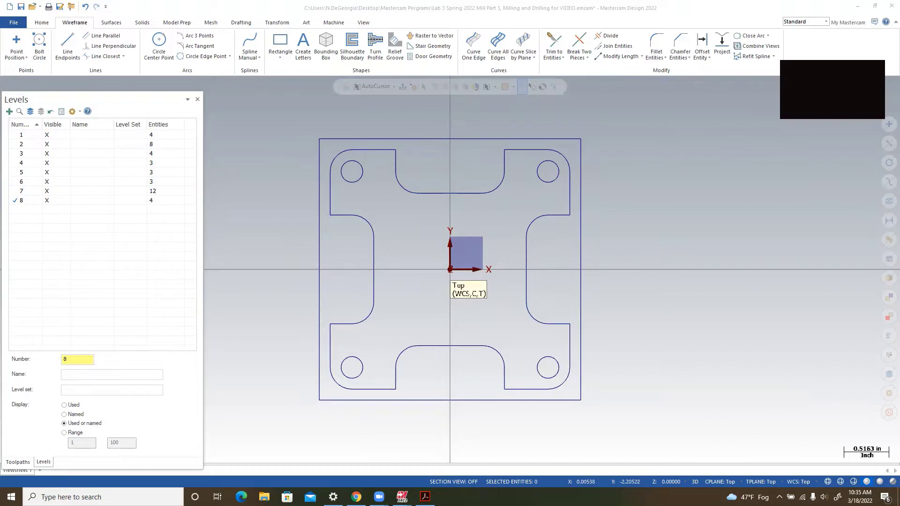
Bring up the MILL PART 3.pdf drawing in Adobe Acrobat for reference
{"action": "left_click", "coordinate": [425, 497]}
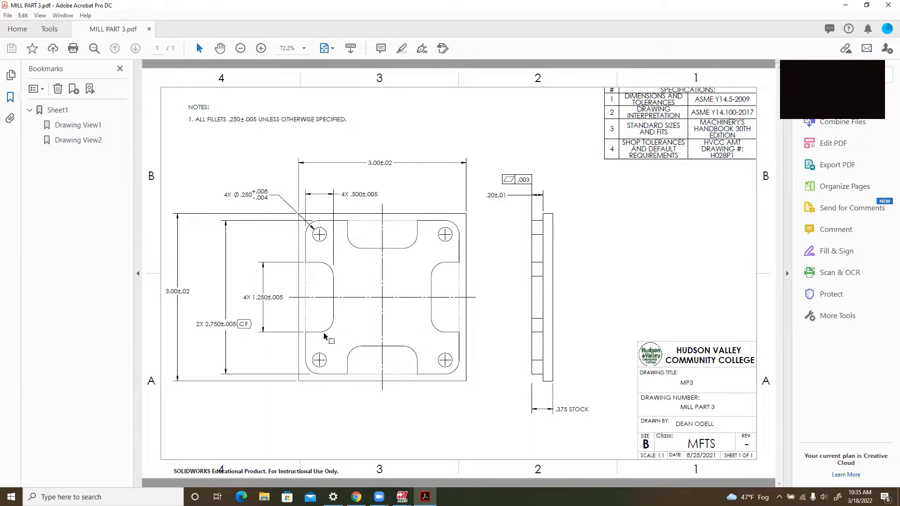
Minimize the Acrobat drawing to return to the Mastercam part outline
{"action": "left_click", "coordinate": [845, 4]}
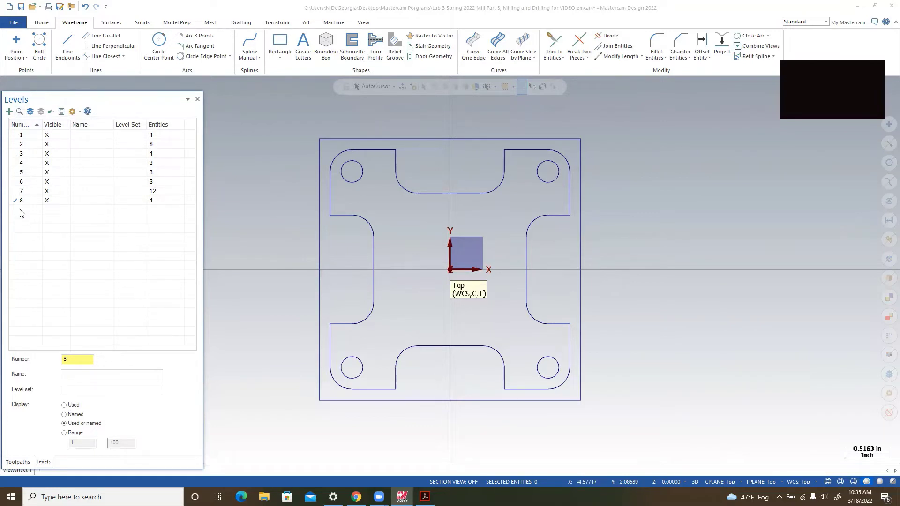
Isolate levels 8, 1, 4 and 2 in turn to inspect each level's geometry
{"action": "left_click", "coordinate": [41, 111]}
{"action": "left_click", "coordinate": [42, 112]}
{"action": "left_click", "coordinate": [20, 135]}
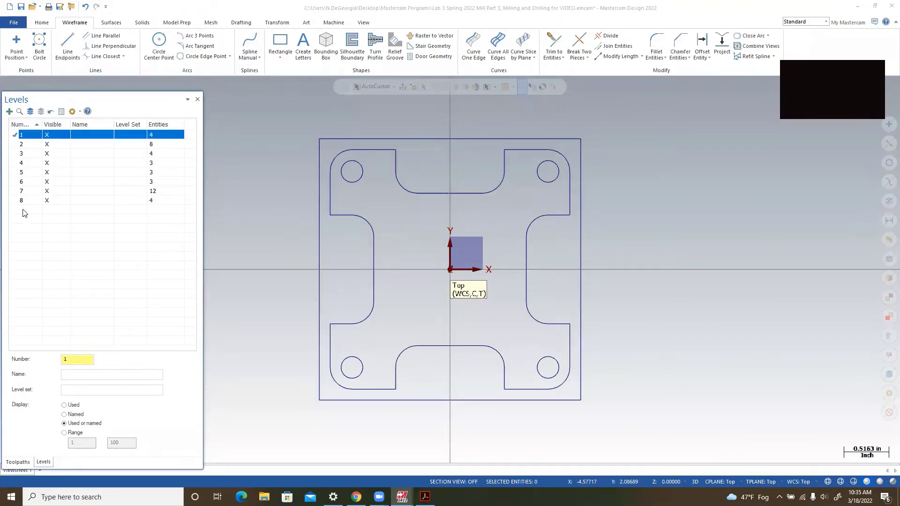
{"action": "left_click", "coordinate": [41, 112]}
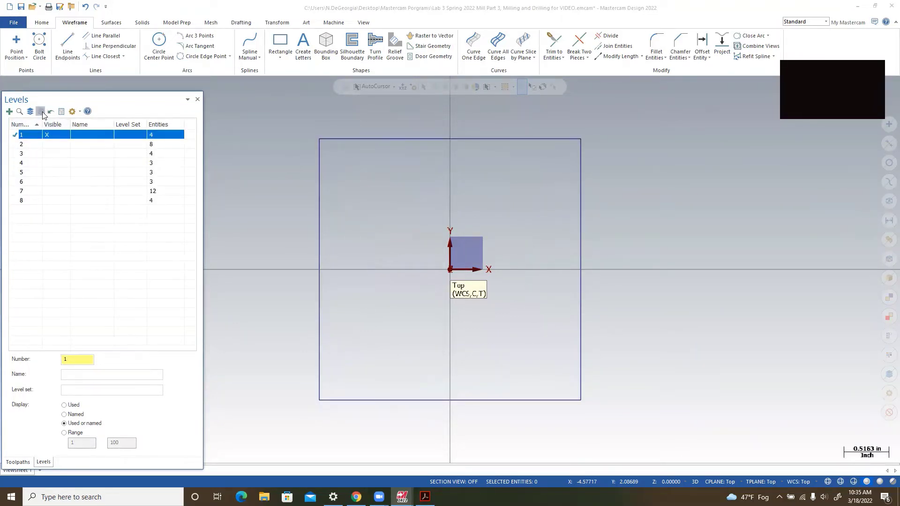
{"action": "left_click", "coordinate": [41, 112]}
{"action": "left_click", "coordinate": [17, 163]}
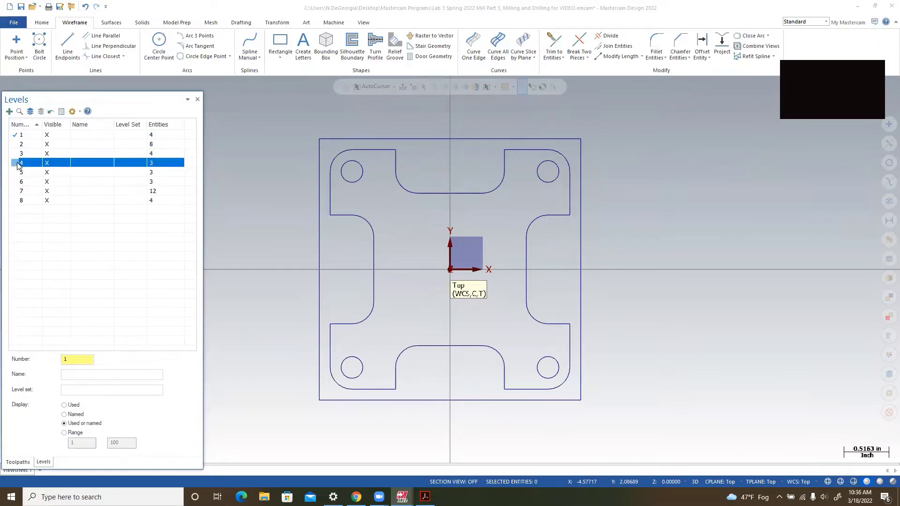
{"action": "left_click", "coordinate": [42, 112]}
{"action": "left_click", "coordinate": [41, 112]}
{"action": "left_click", "coordinate": [26, 147]}
{"action": "left_click", "coordinate": [41, 112]}
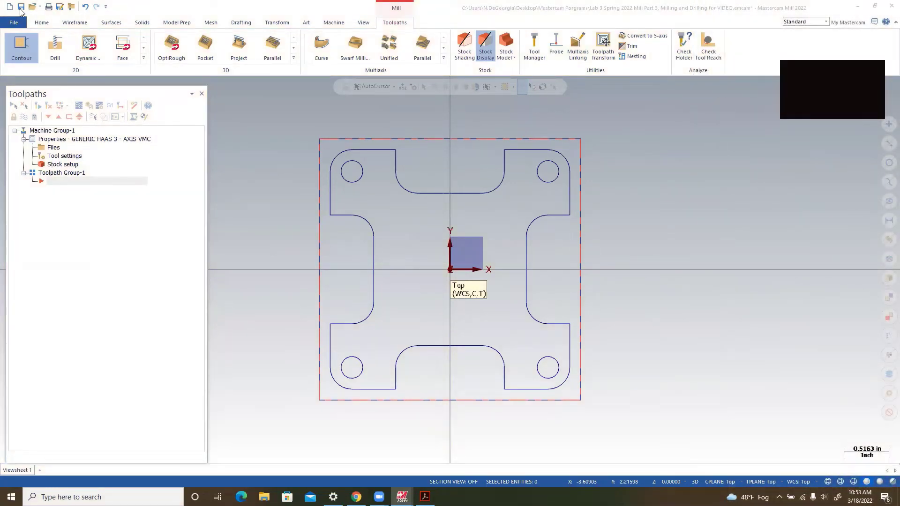
Start a Contour toolpath and chain the cross-shaped outer profile from its lower-left edge
{"action": "left_click", "coordinate": [24, 45]}
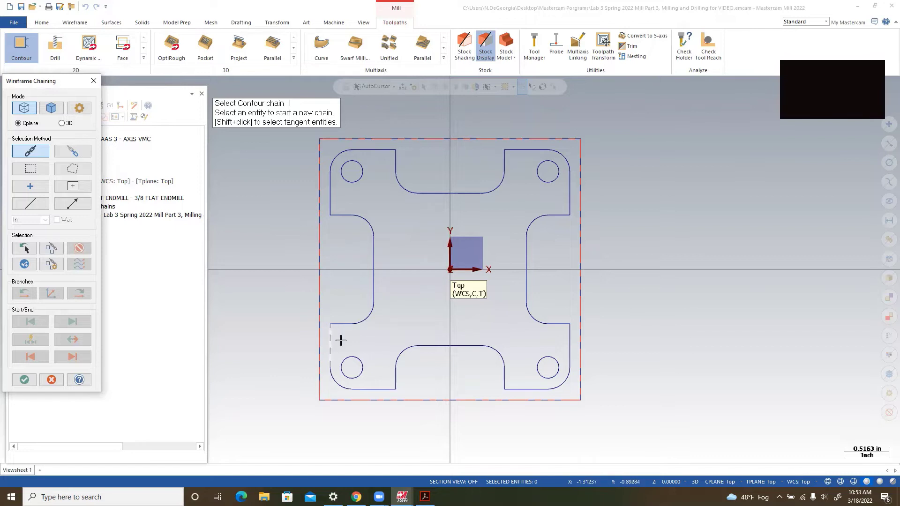
{"action": "left_click", "coordinate": [331, 354]}
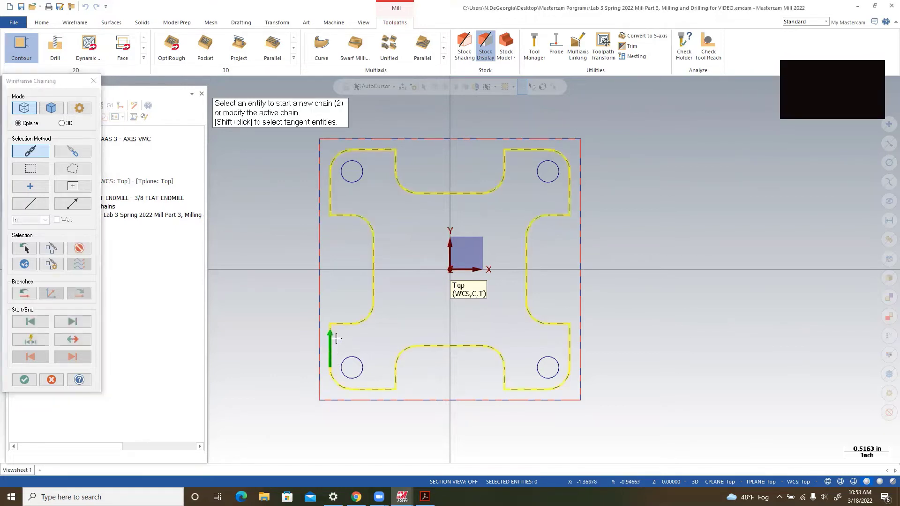
{"action": "left_click", "coordinate": [34, 379]}
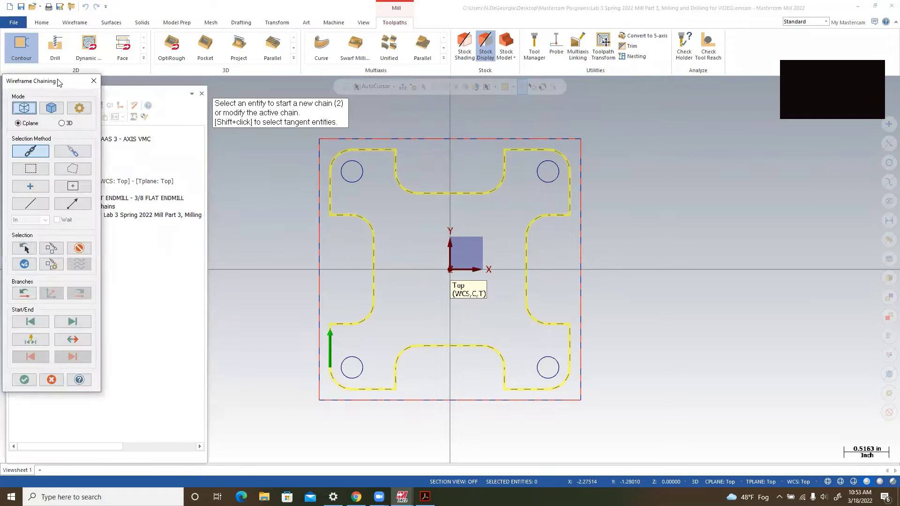
{"action": "left_click", "coordinate": [25, 380]}
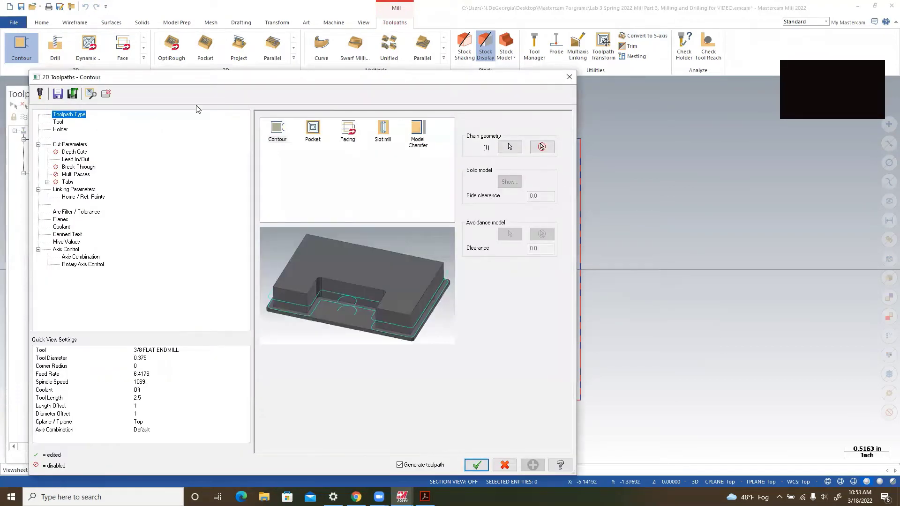
Set the type to Contour and filter the tool library to 0.375 diameter, keeping the 3/8 flat endmill
{"action": "left_click", "coordinate": [276, 130]}
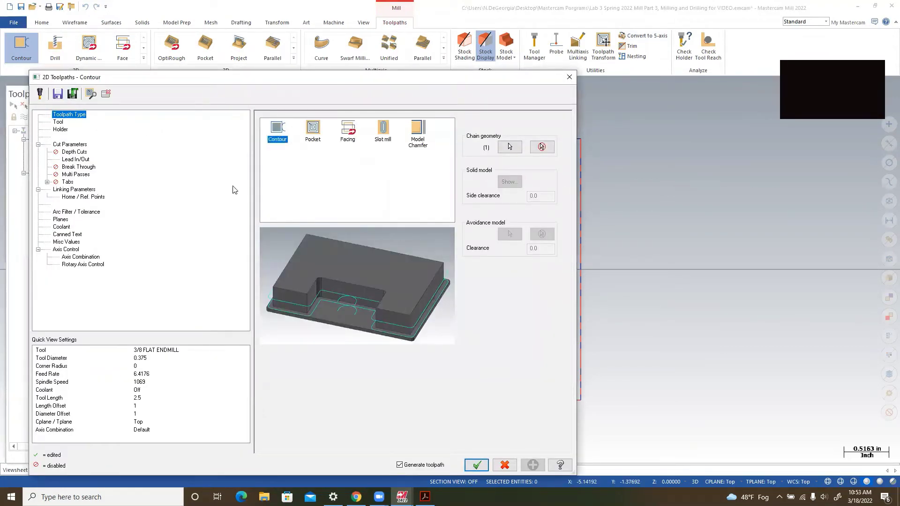
{"action": "left_click", "coordinate": [58, 123]}
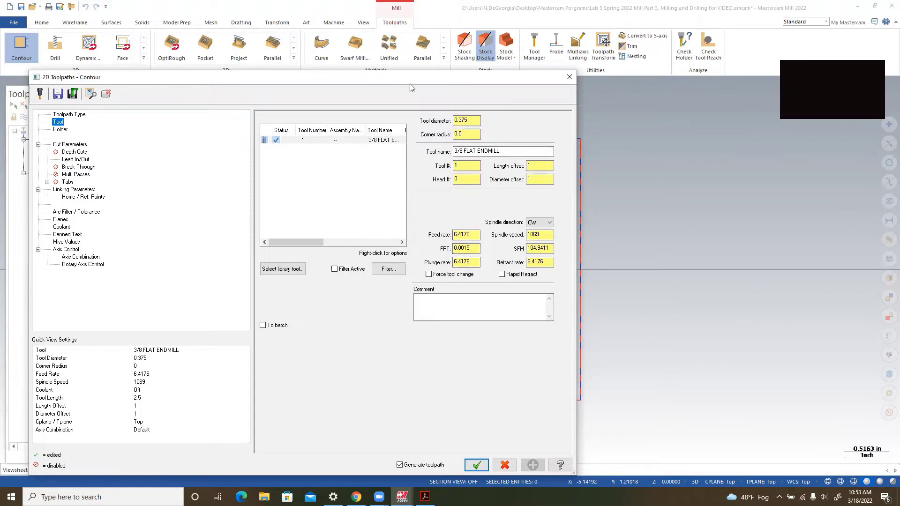
{"action": "left_click", "coordinate": [278, 270]}
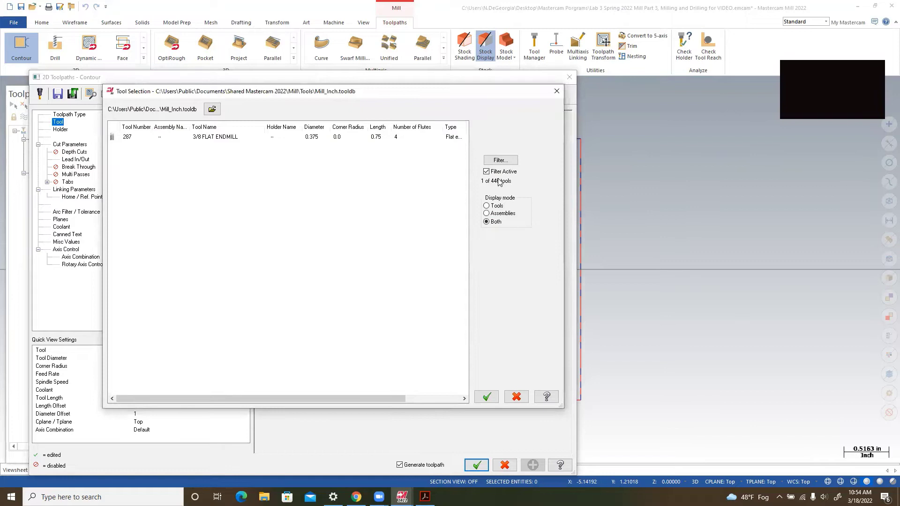
{"action": "left_click", "coordinate": [486, 172]}
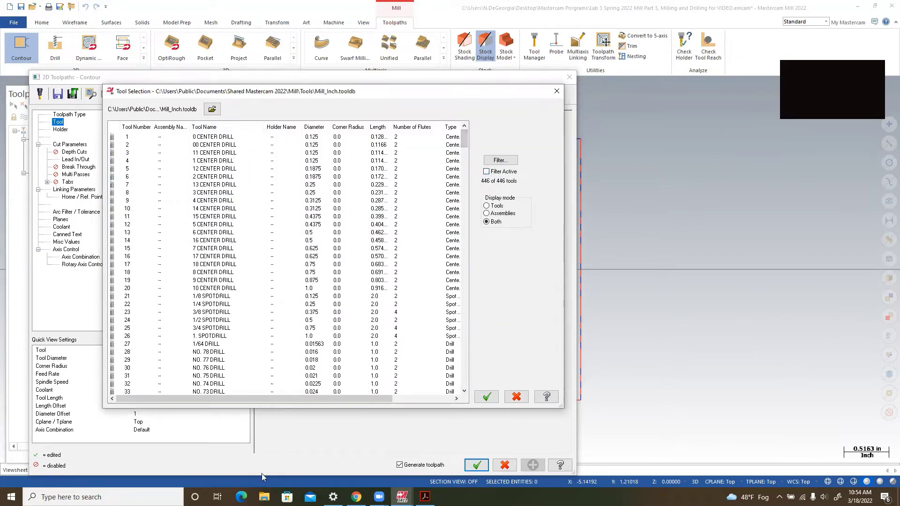
{"action": "left_click", "coordinate": [501, 160]}
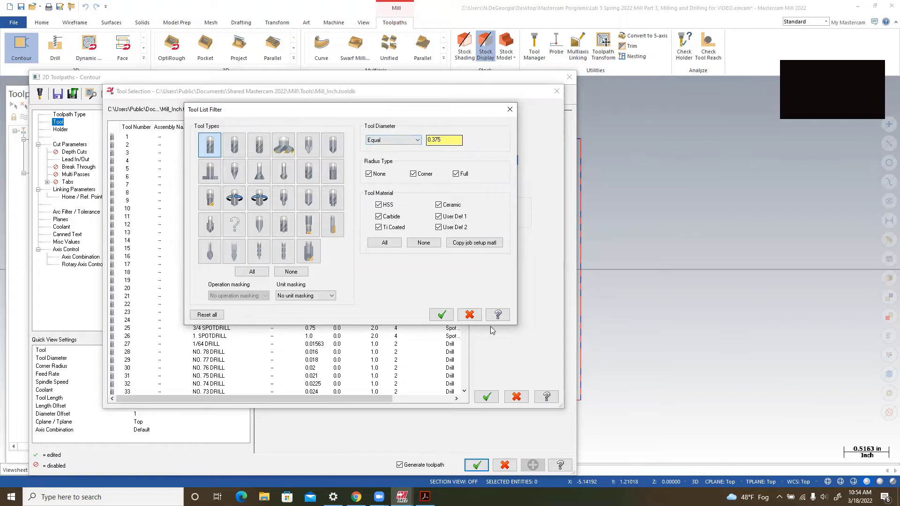
{"action": "left_click", "coordinate": [441, 314]}
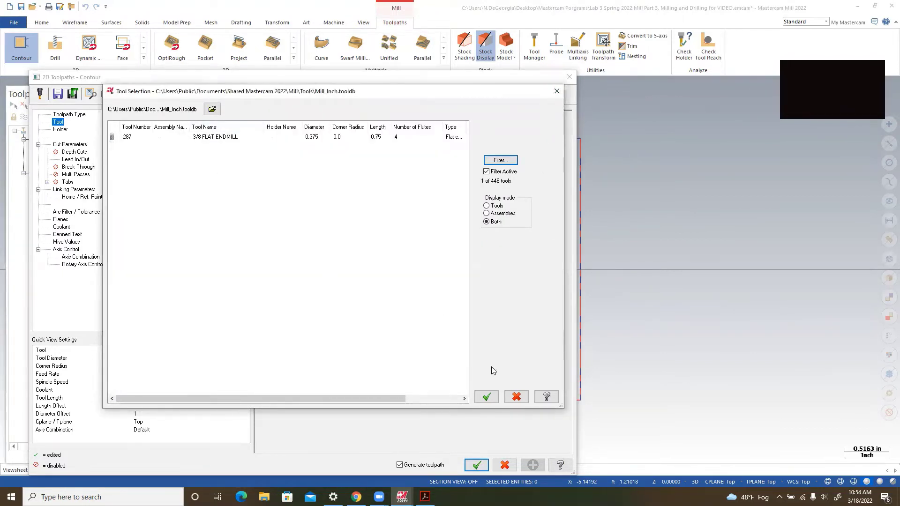
{"action": "left_click", "coordinate": [516, 397]}
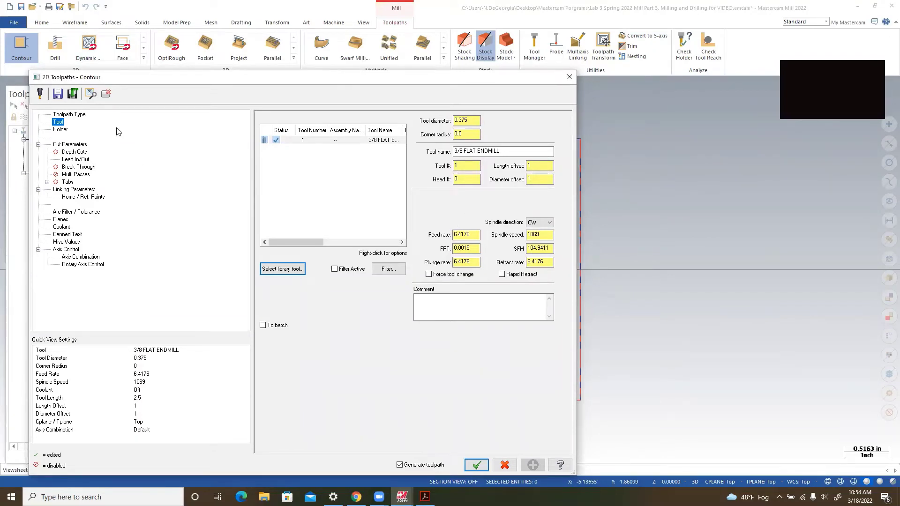
Set compensation type to Wear and leave 0.010 stock on the walls
{"action": "left_click", "coordinate": [75, 145]}
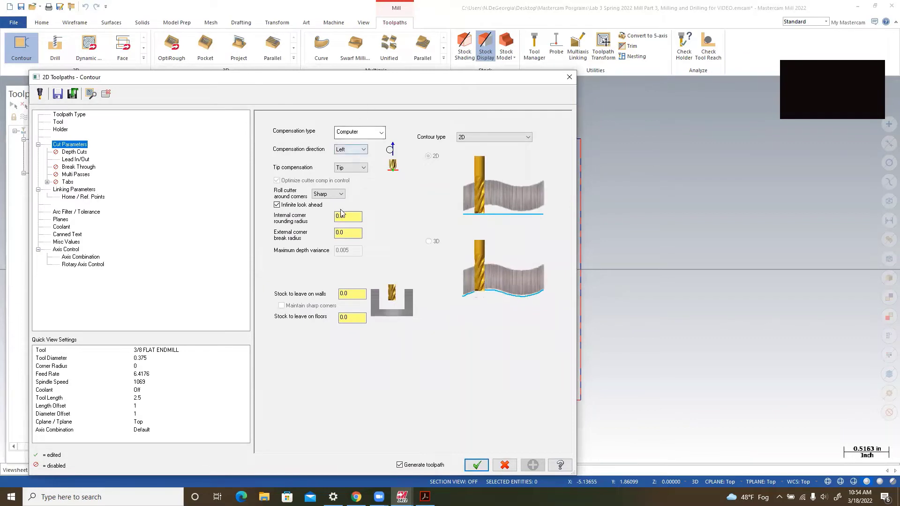
{"action": "left_click", "coordinate": [371, 132]}
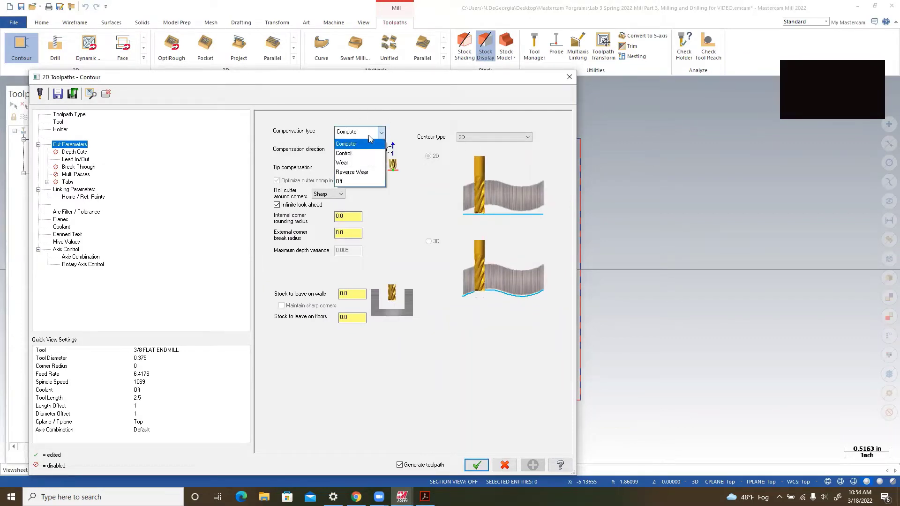
{"action": "left_click", "coordinate": [366, 166]}
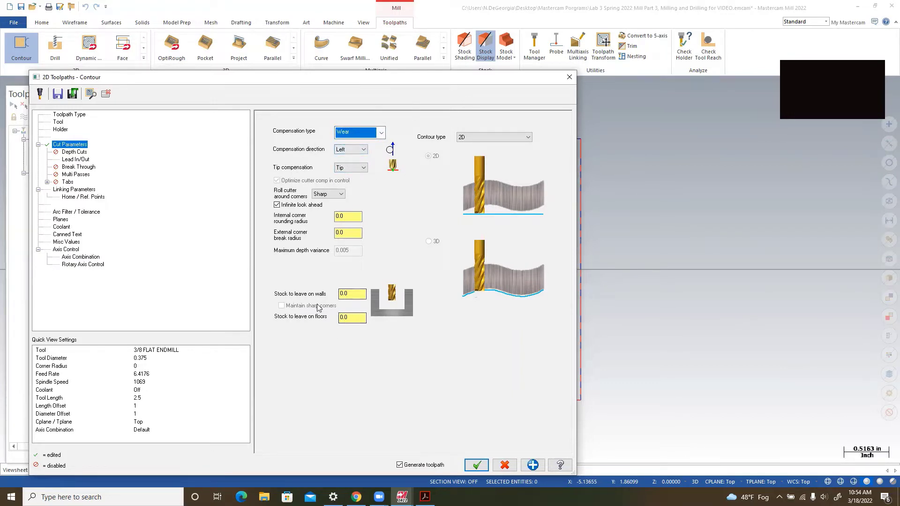
{"action": "left_click", "coordinate": [355, 294]}
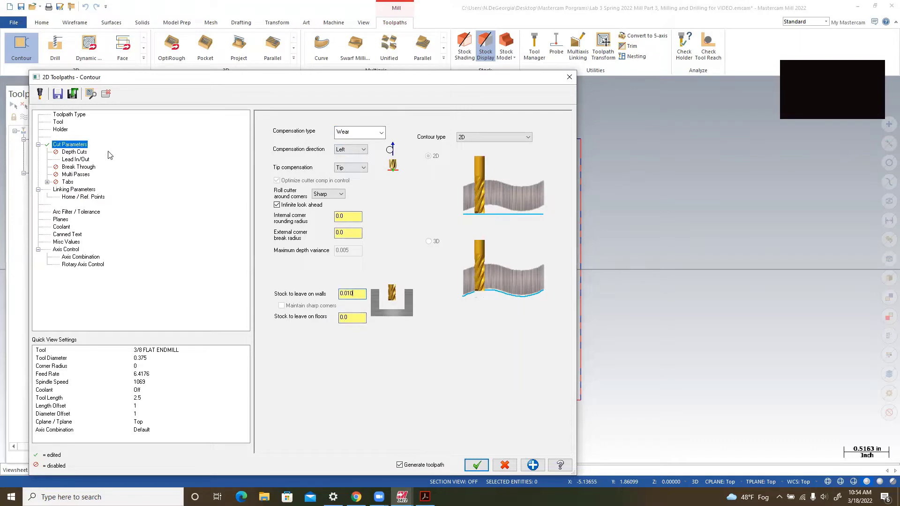
Enable depth cuts with a 0.1 max rough step and one 0.010 finish step
{"action": "left_click", "coordinate": [76, 152]}
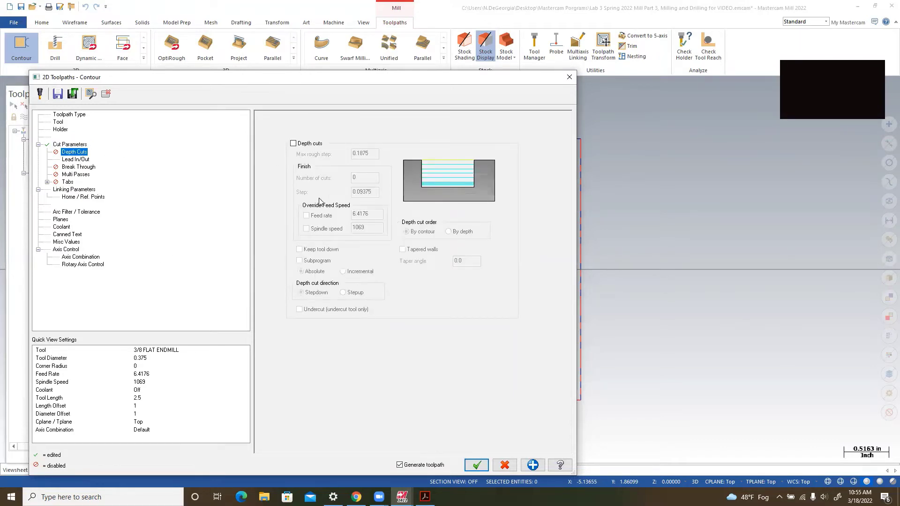
{"action": "left_click", "coordinate": [293, 143]}
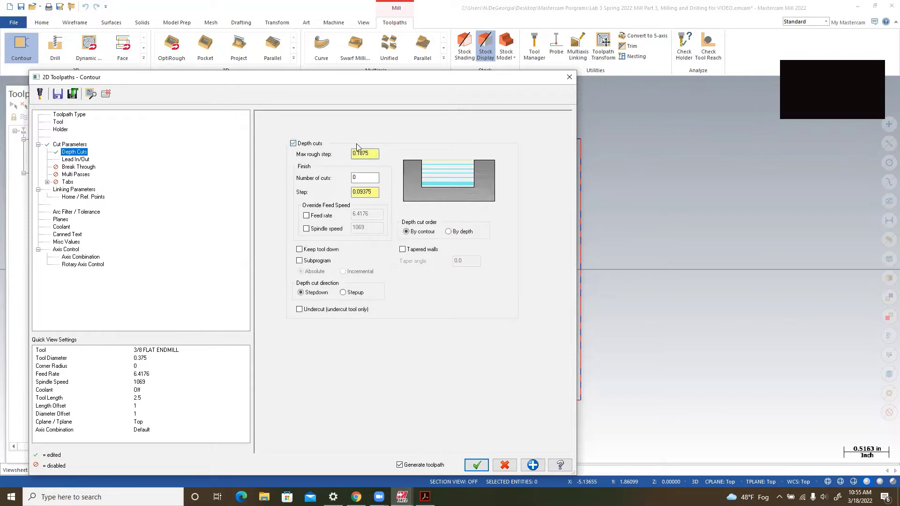
{"action": "type", "text": ".1"}
{"action": "left_click", "coordinate": [354, 180]}
{"action": "left_click", "coordinate": [359, 191]}
{"action": "type", "text": ".010"}
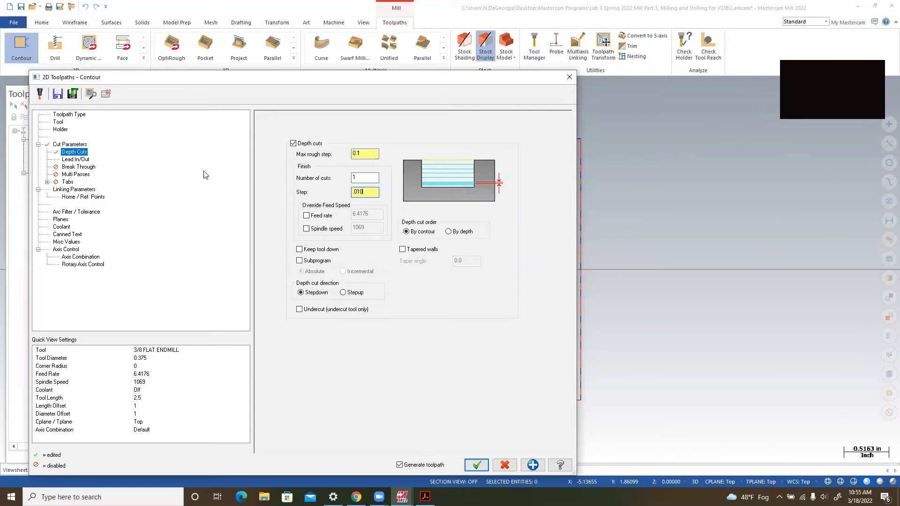
{"action": "left_click", "coordinate": [74, 160]}
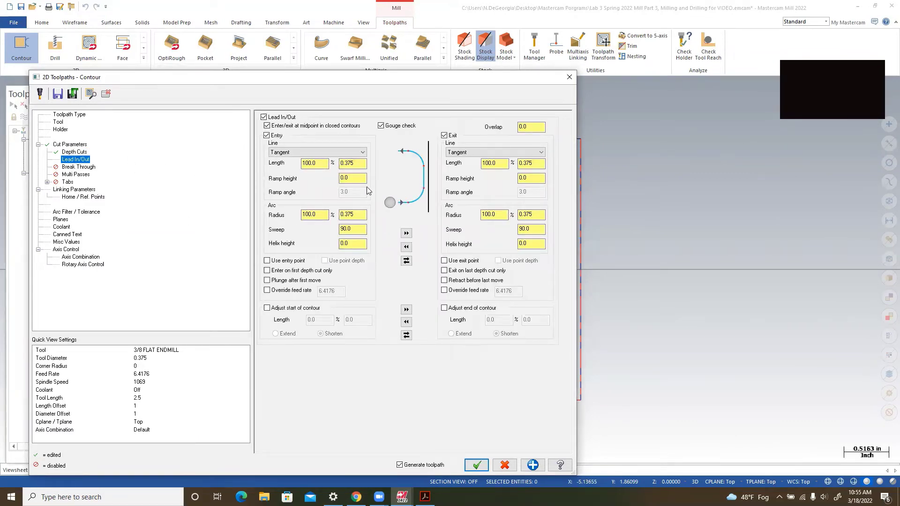
Turn on multi passes with 3 rough passes and 1 finish pass at 0.01 spacing
{"action": "left_click", "coordinate": [360, 163]}
{"action": "left_click", "coordinate": [85, 177]}
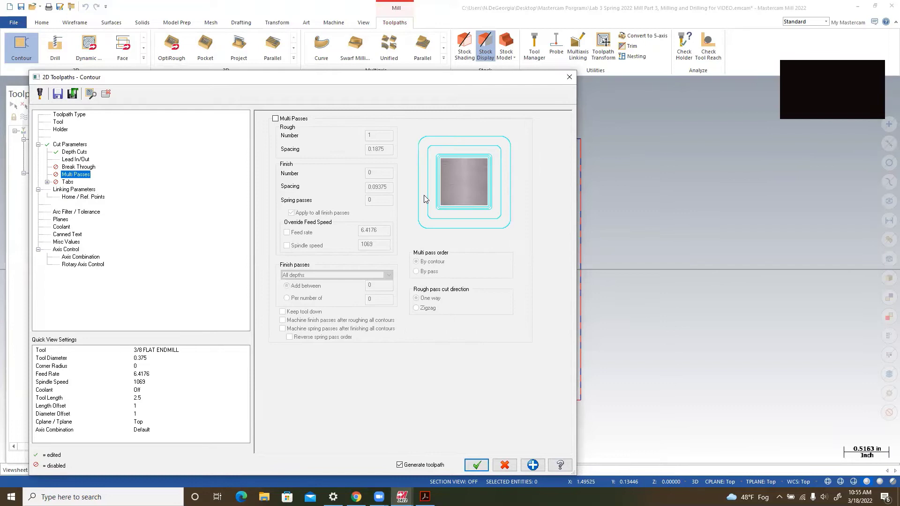
{"action": "left_click", "coordinate": [276, 119]}
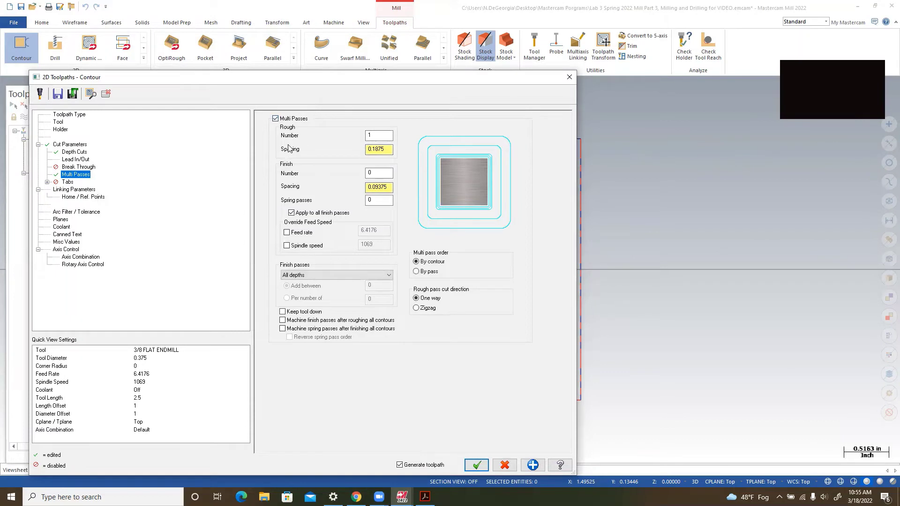
{"action": "double_click", "coordinate": [370, 136]}
{"action": "key", "text": "Tab"}
{"action": "key", "text": "Tab"}
{"action": "type", "text": "1"}
{"action": "key", "text": "Tab"}
{"action": "type", "text": ".01"}
Make clearance, retract, 0.1 feed plane and depth absolute, then accept to generate the contour
{"action": "left_click", "coordinate": [83, 190]}
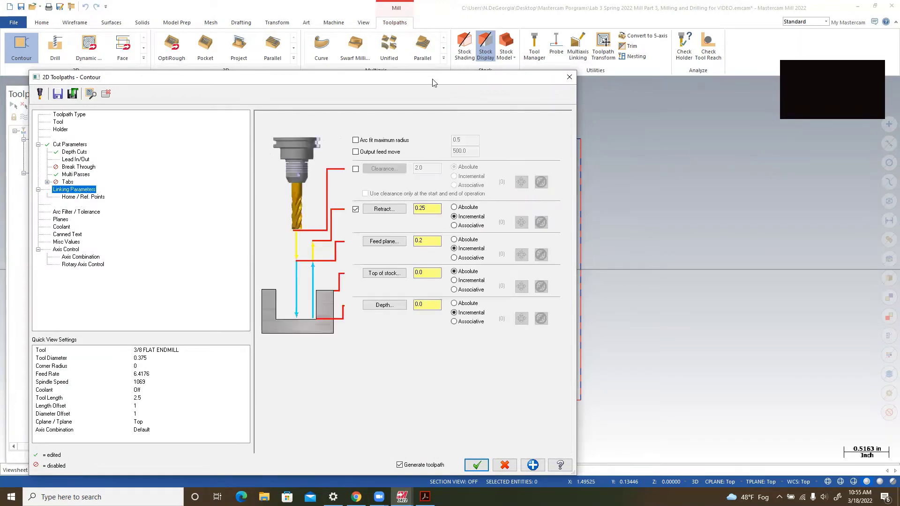
{"action": "left_click", "coordinate": [355, 169]}
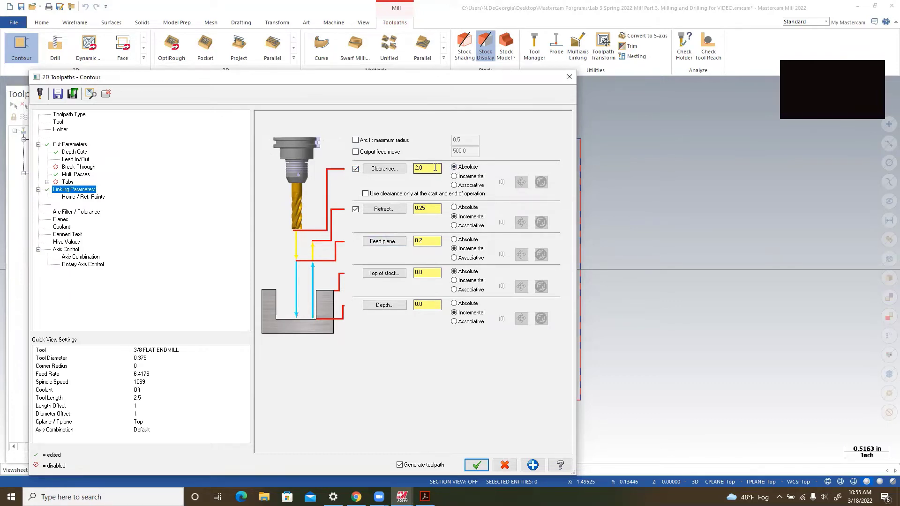
{"action": "left_click", "coordinate": [454, 207]}
{"action": "left_click_drag", "start_coordinate": [431, 241], "coordinate": [408, 239]}
{"action": "type", "text": ".1"}
{"action": "left_click", "coordinate": [454, 240]}
{"action": "left_click_drag", "start_coordinate": [389, 304], "coordinate": [389, 313]}
{"action": "type", "text": "-"}
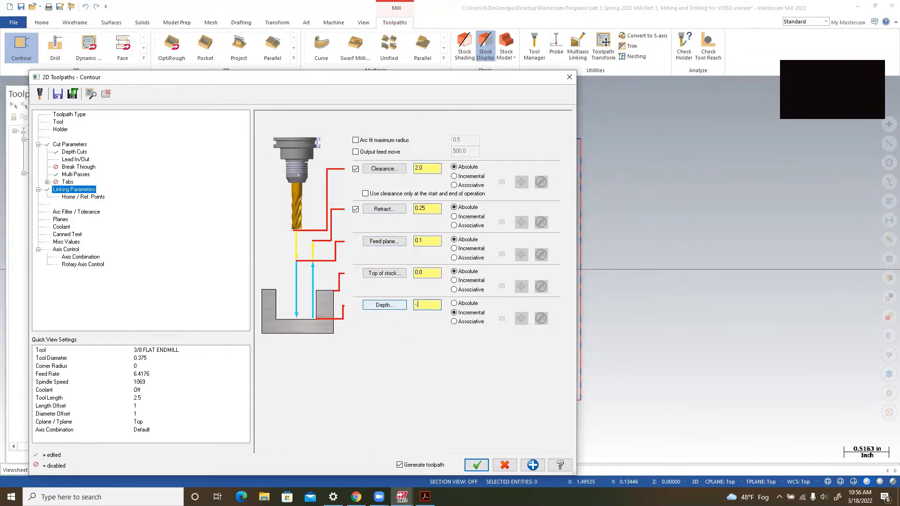
{"action": "left_click", "coordinate": [453, 303]}
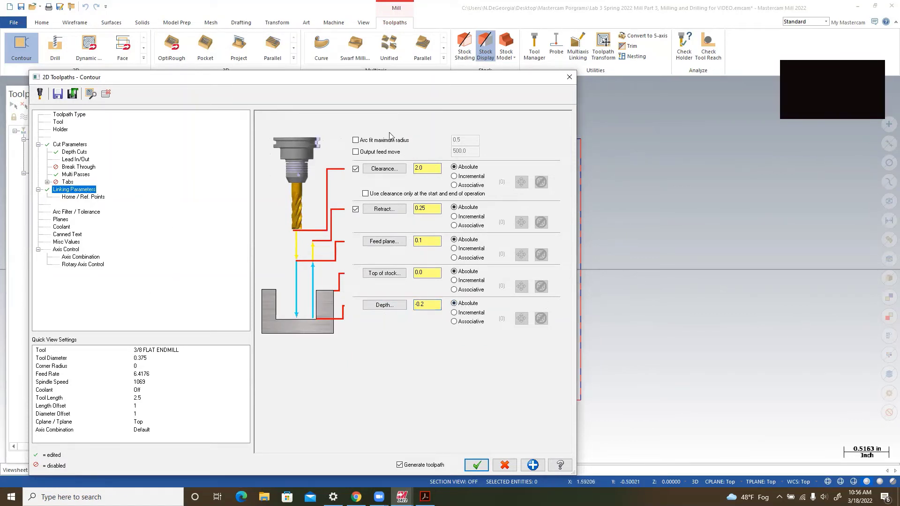
{"action": "left_click", "coordinate": [477, 465]}
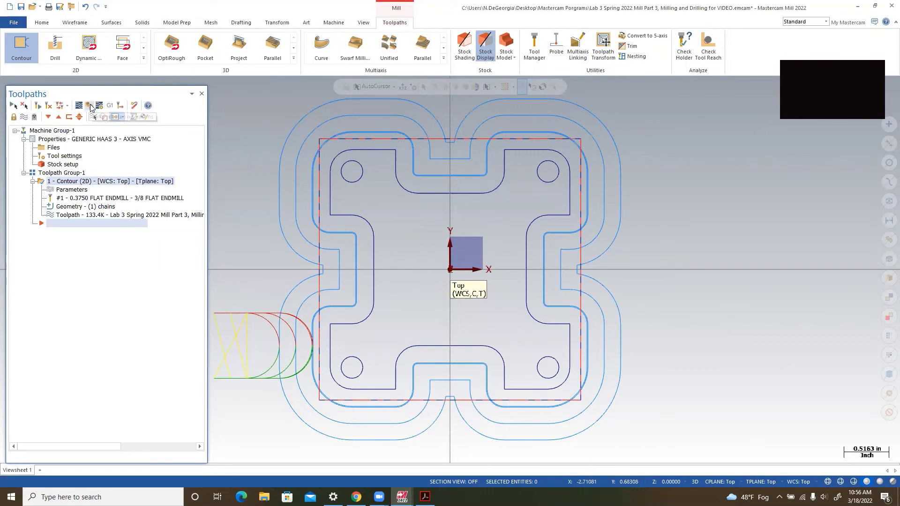
Launch verification of the contour toolpath in Mastercam Simulator
{"action": "left_click", "coordinate": [90, 105]}
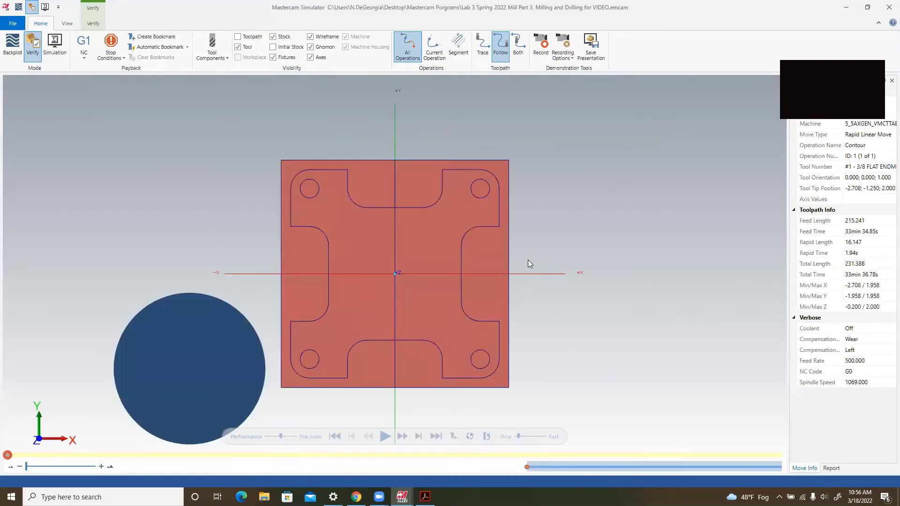
View the stock in Isometric (WCS), run the full simulation, then leave full screen
{"action": "right_click", "coordinate": [590, 242]}
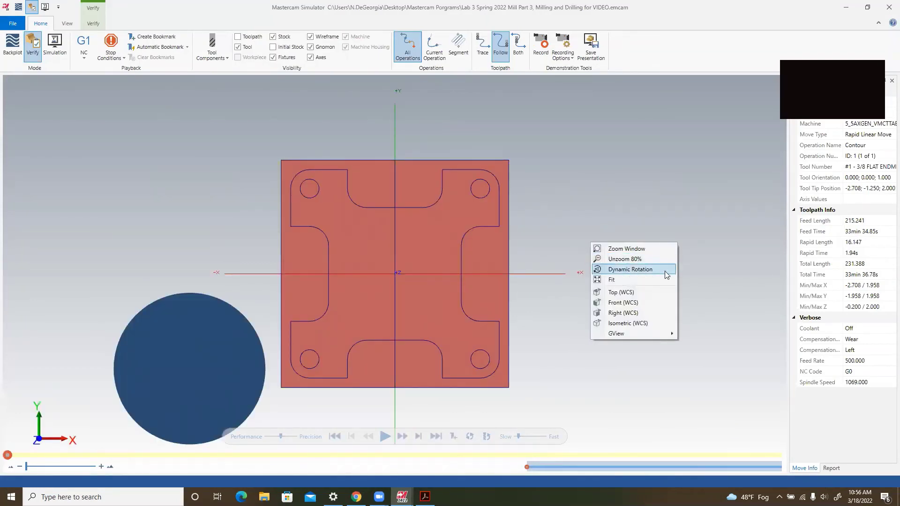
{"action": "left_click", "coordinate": [669, 323]}
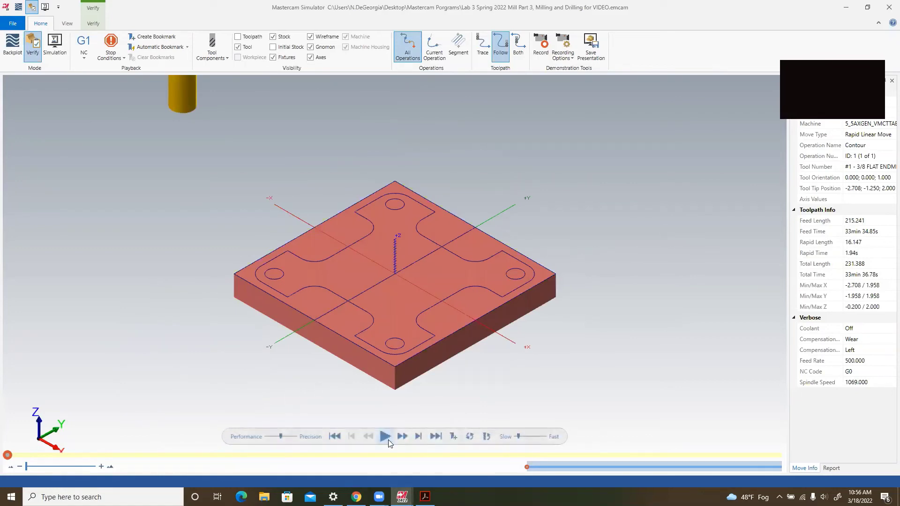
{"action": "left_click", "coordinate": [386, 436]}
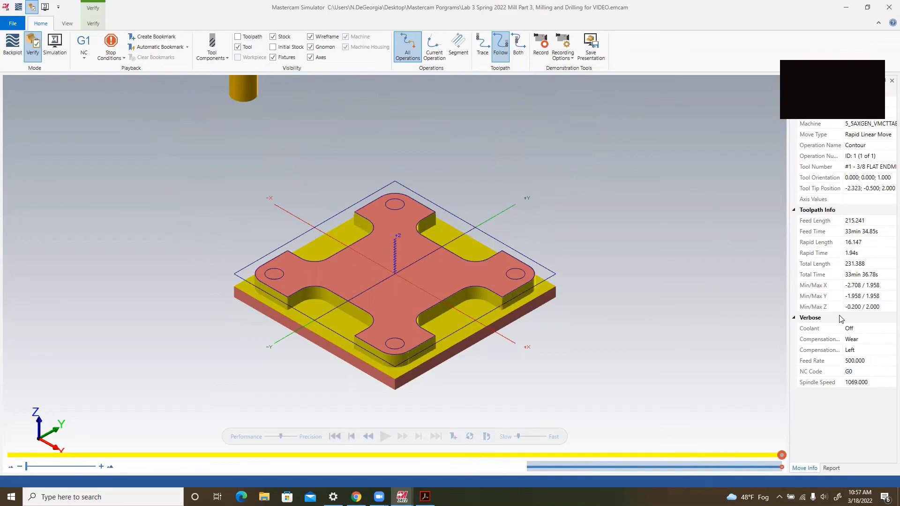
{"action": "mouse_move", "coordinate": [379, 496]}
{"action": "double_click", "coordinate": [283, 12]}
Close the simulator and switch to the Top (WCS) view of the contour toolpath
{"action": "left_click", "coordinate": [489, 44]}
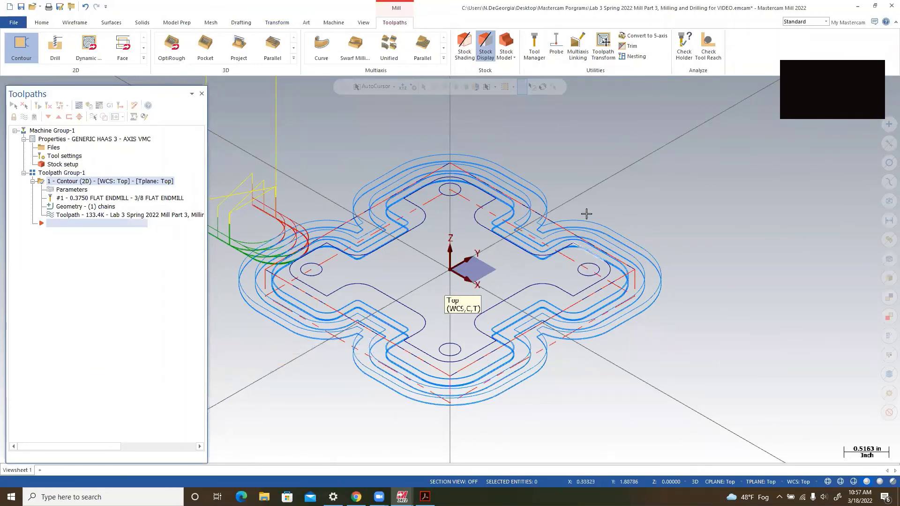
{"action": "right_click", "coordinate": [603, 191]}
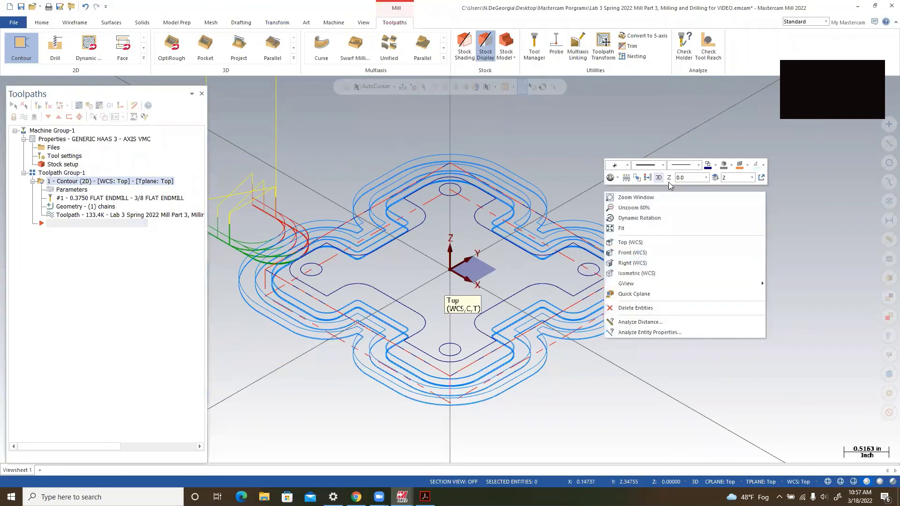
{"action": "left_click", "coordinate": [653, 243]}
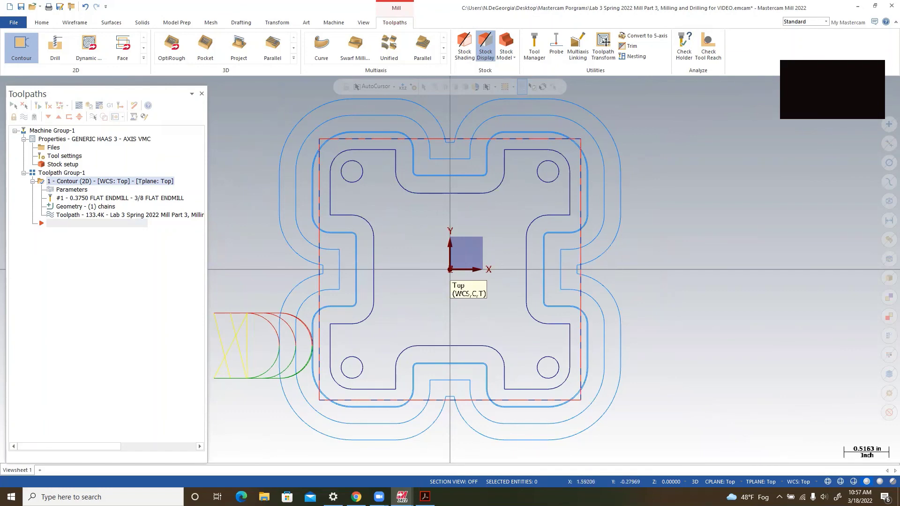
Bring the MILL PART 3.pdf drawing in Acrobat to the front
{"action": "mouse_move", "coordinate": [425, 497]}
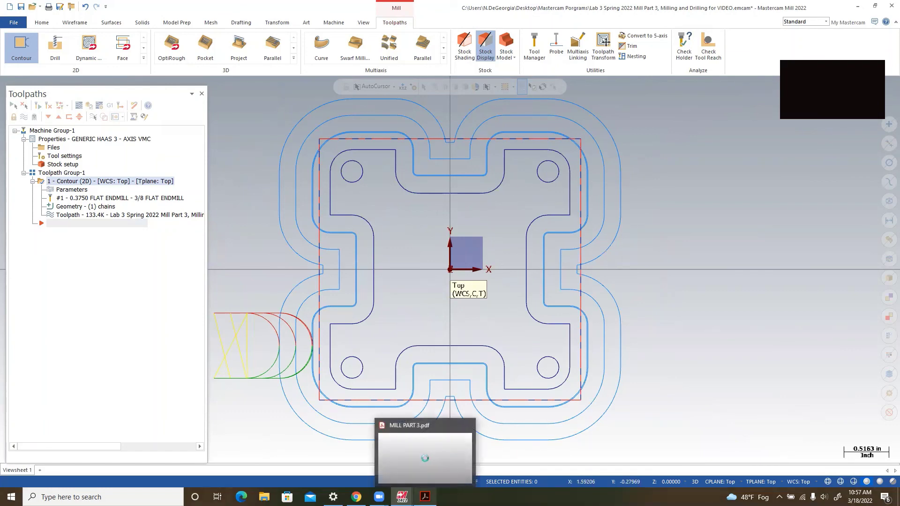
{"action": "left_click", "coordinate": [433, 436]}
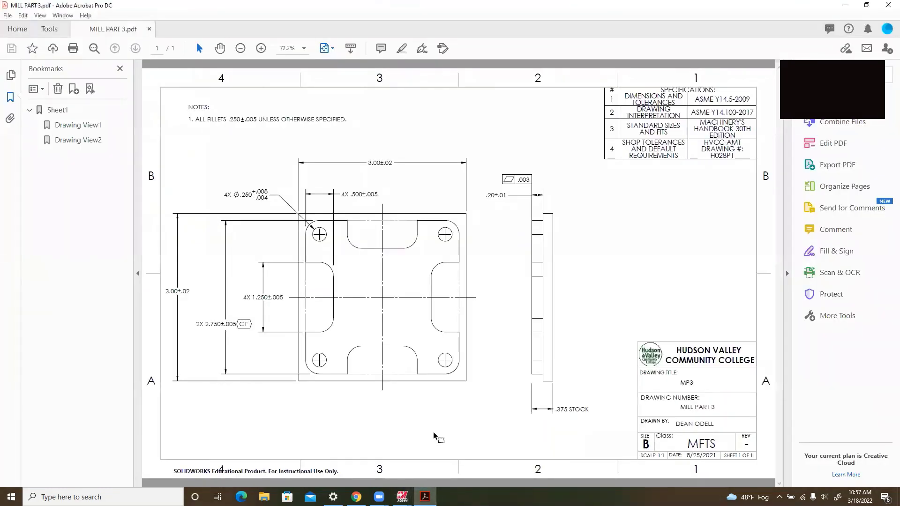